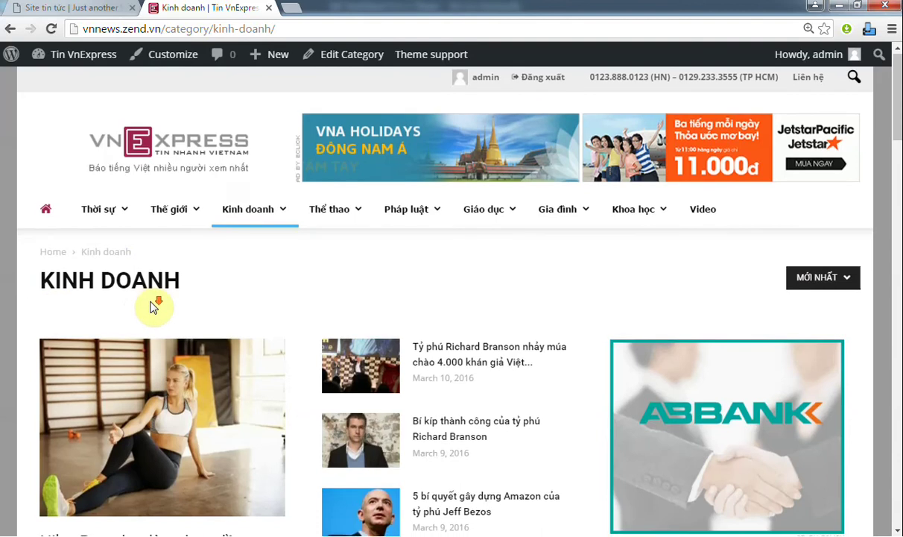
Examine the submenu entries under Thể thao and Thời sự on the reference news site
scroll(152, 304, "up", 4)
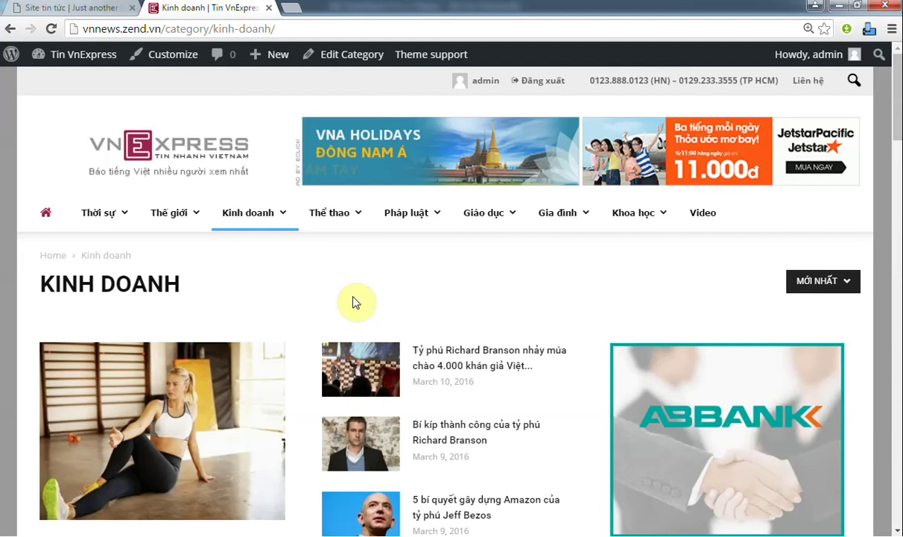
mouse_move(330, 226)
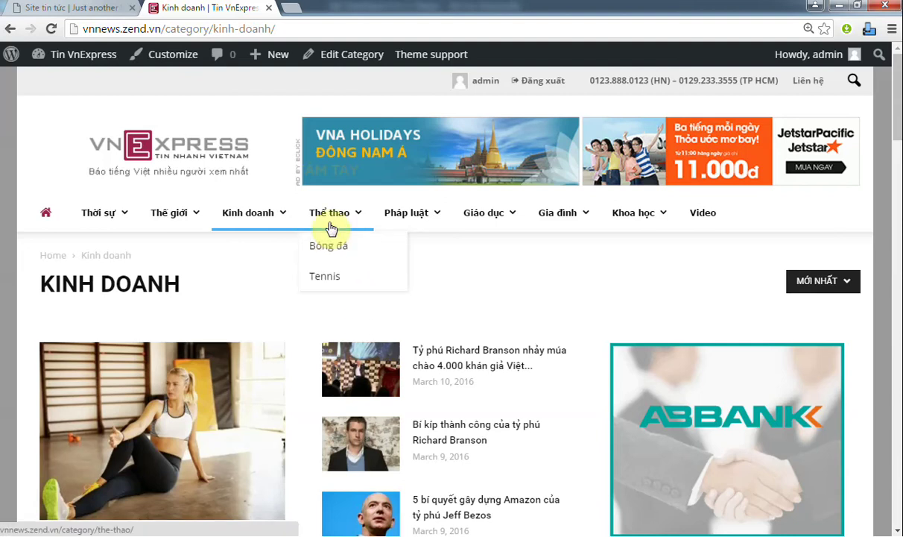
mouse_move(101, 226)
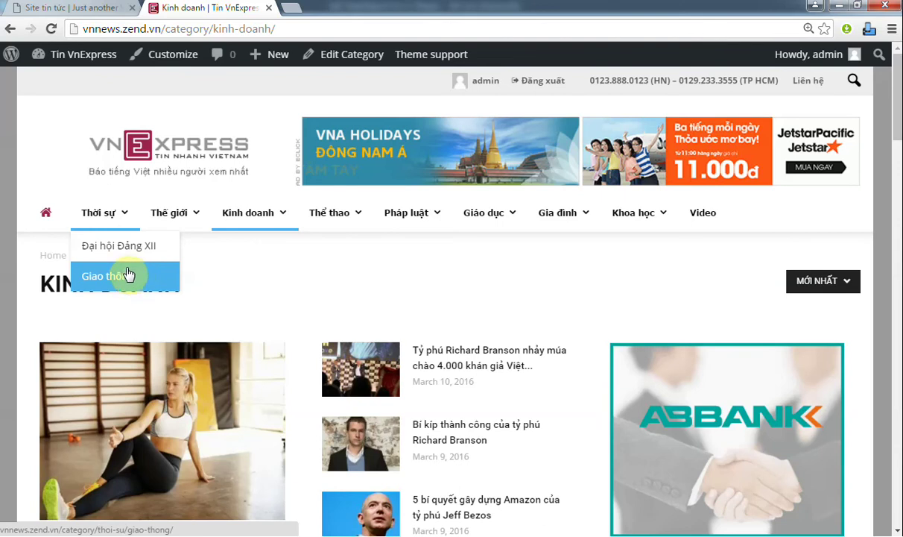
Switch to the new site at vnexpress.zend.vn and open the post categories page in its dashboard
left_click(73, 9)
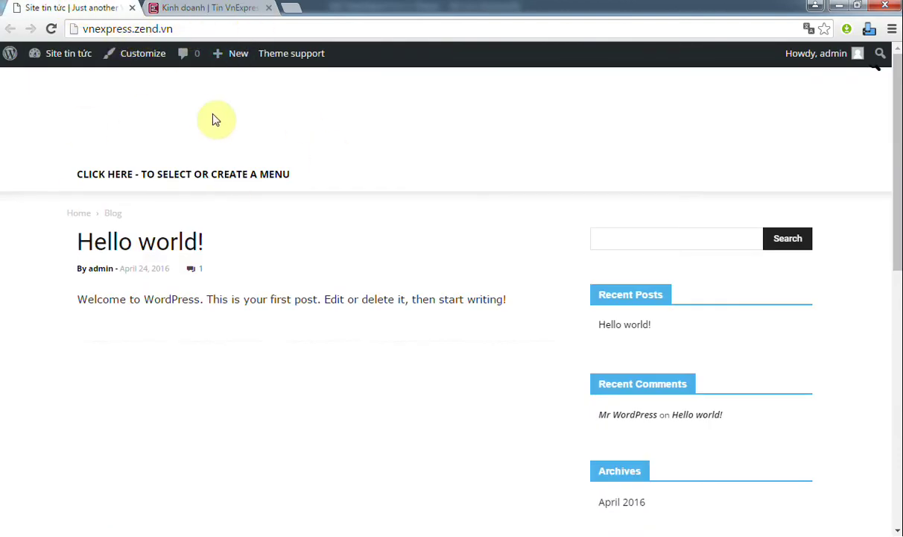
left_click(74, 64)
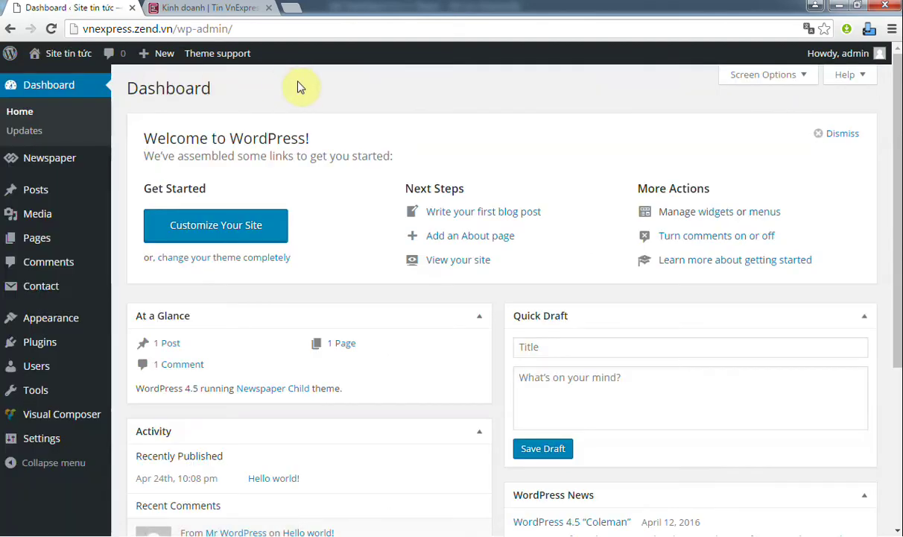
mouse_move(37, 195)
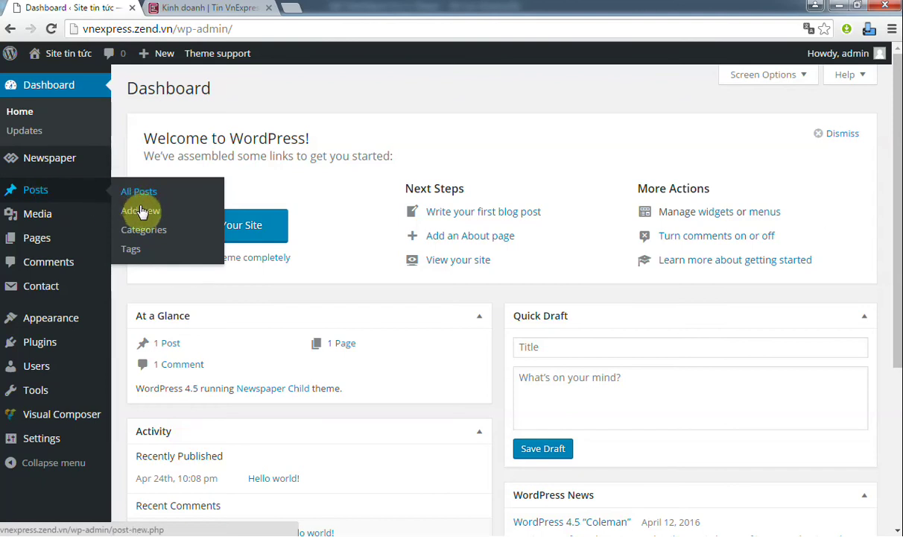
left_click(137, 236)
Delete the Featured category and confirm its removal
mouse_move(484, 203)
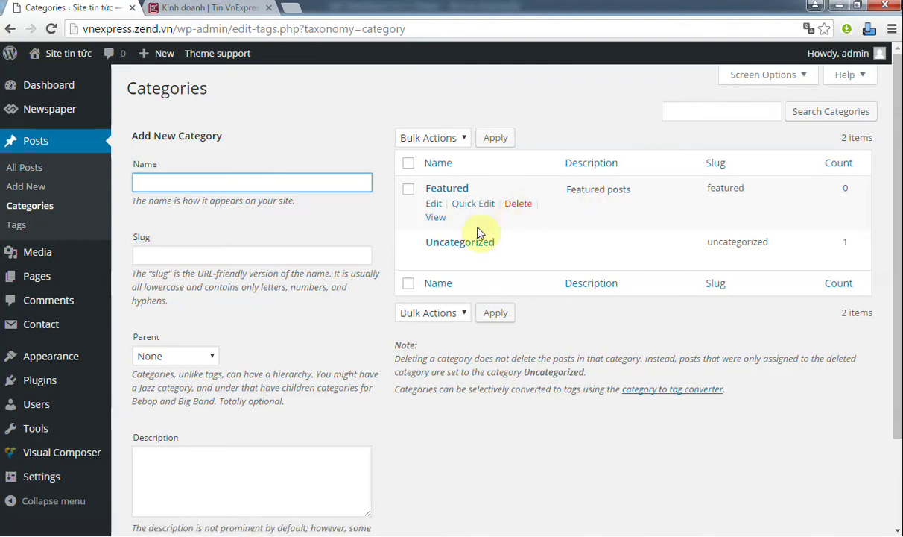
left_click(517, 207)
left_click(505, 126)
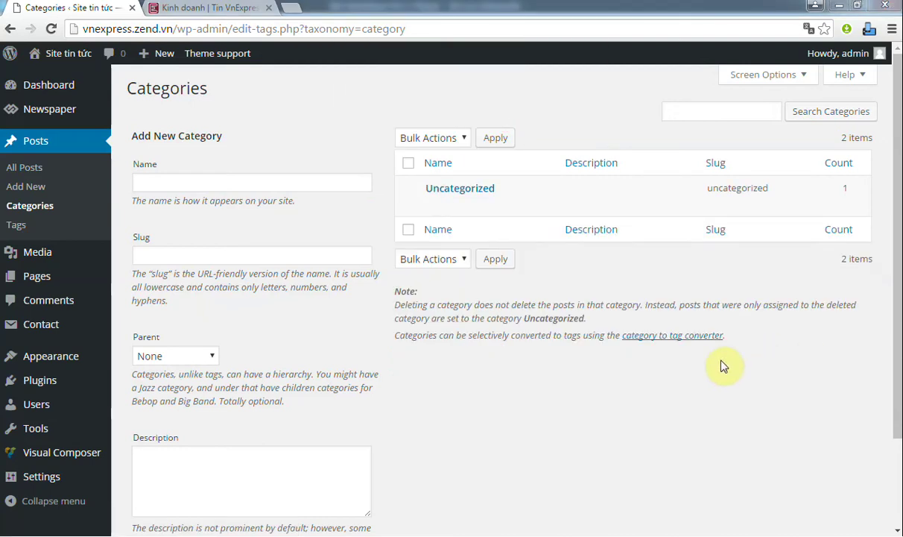
Add a new post category named Thời sự with no parent, leaving the slug and description empty
left_click(279, 181)
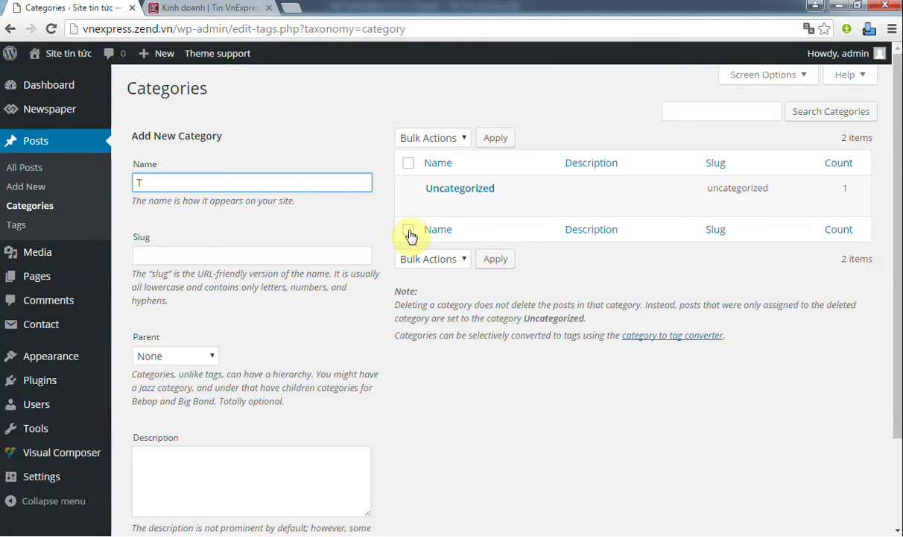
type("howif suwj")
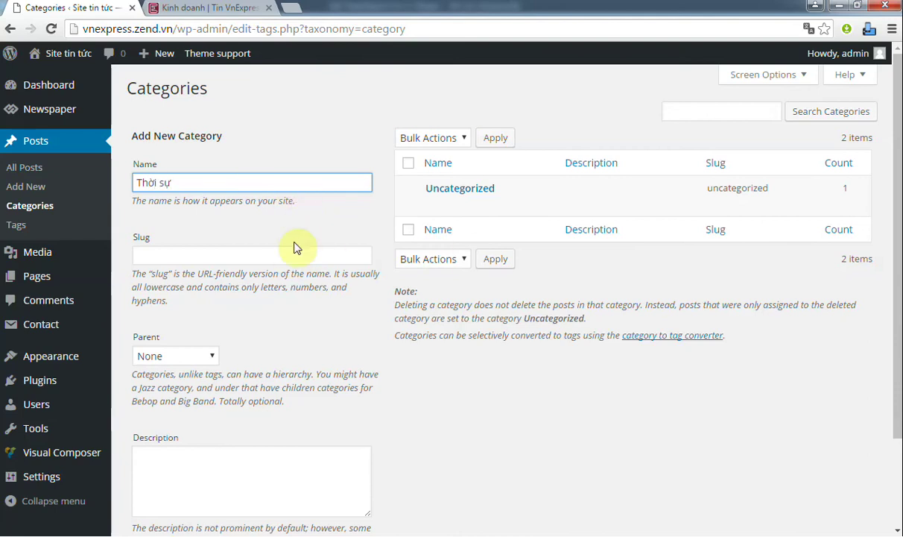
left_click(280, 313)
left_click_drag(181, 182, 131, 179)
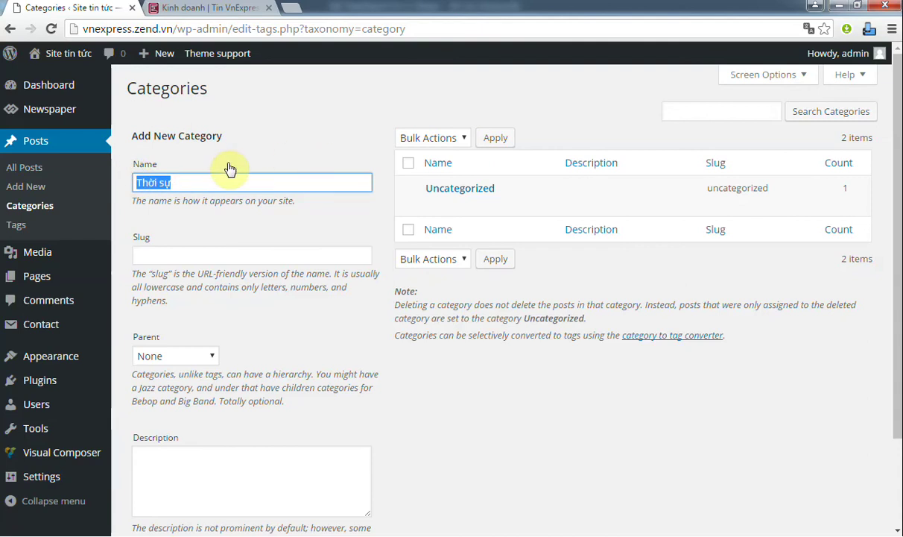
key("Tab")
key("Tab")
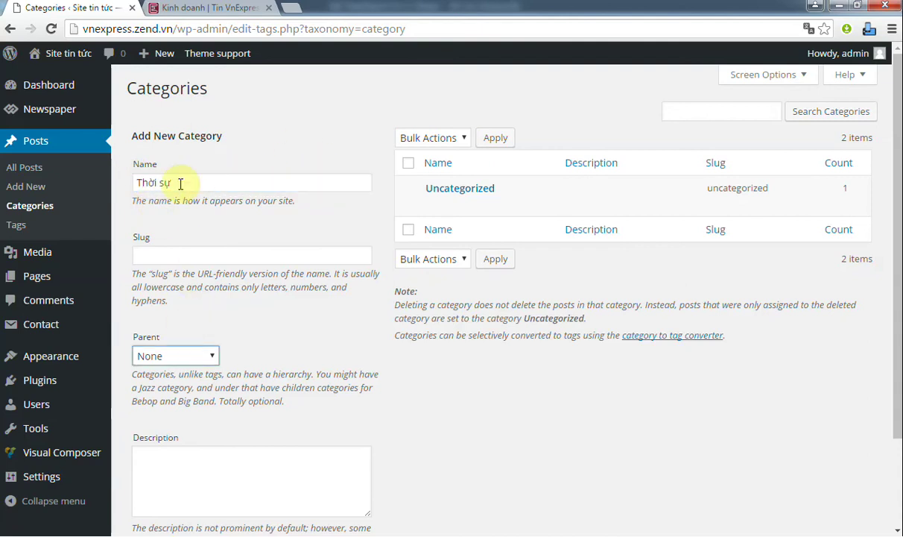
left_click_drag(181, 183, 122, 182)
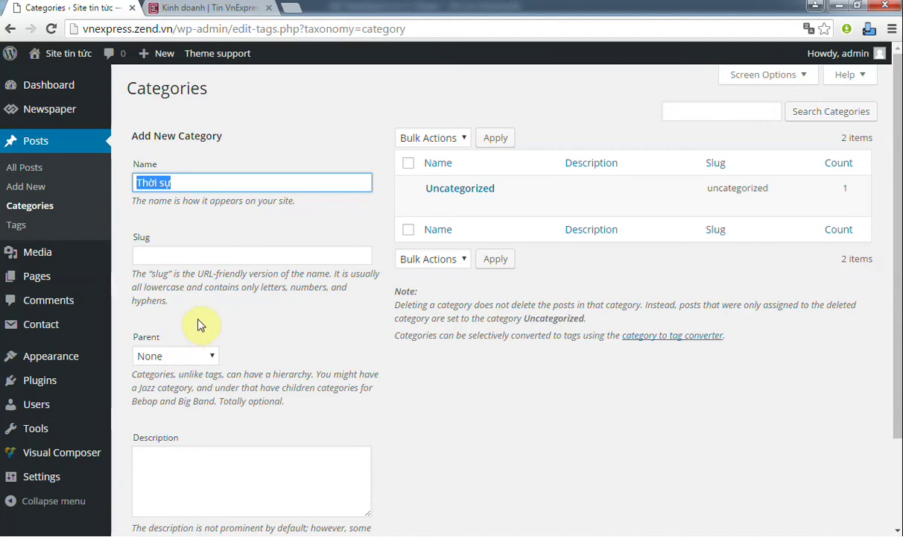
scroll(200, 325, "down", 3)
left_click(157, 351)
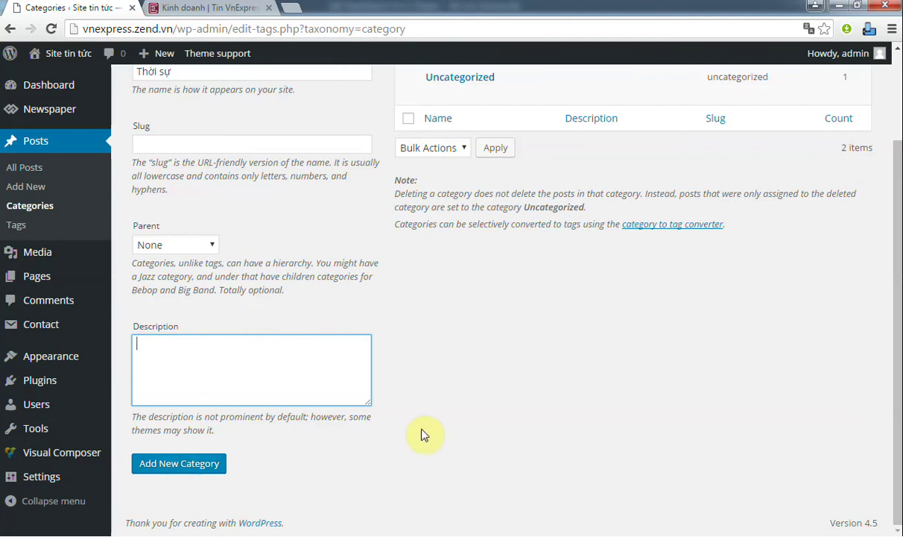
left_click(164, 471)
scroll(388, 380, "up", 2)
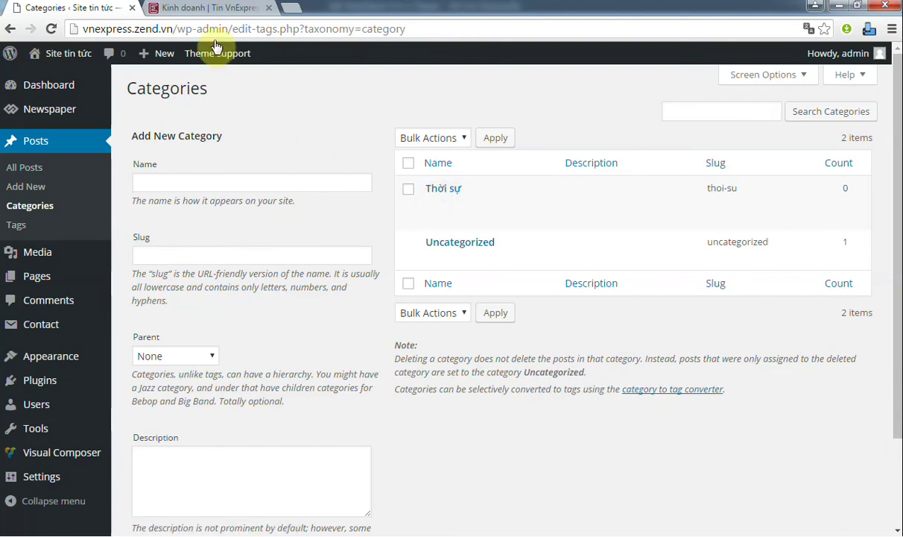
Check the Thời sự submenu on the reference site and add the category Đại hội Đảng XII with Thời sự as its parent
left_click(207, 9)
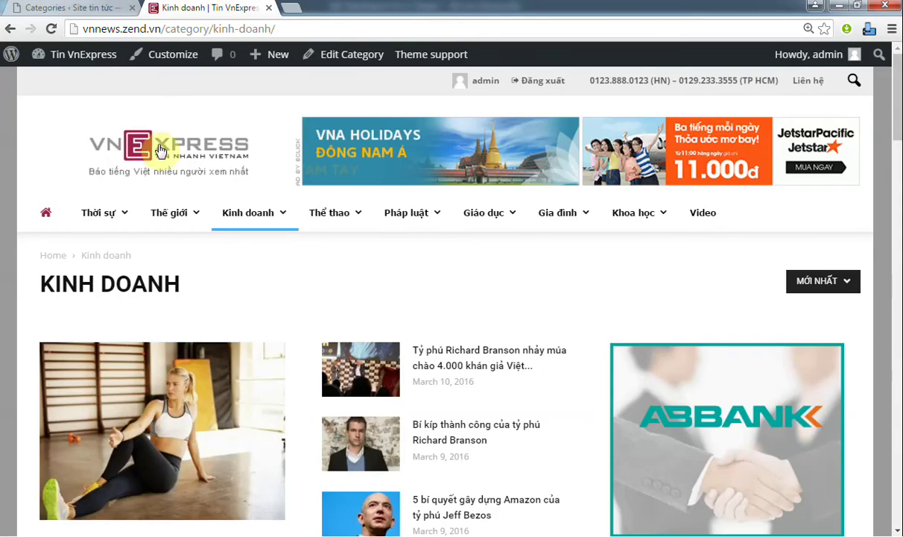
mouse_move(112, 214)
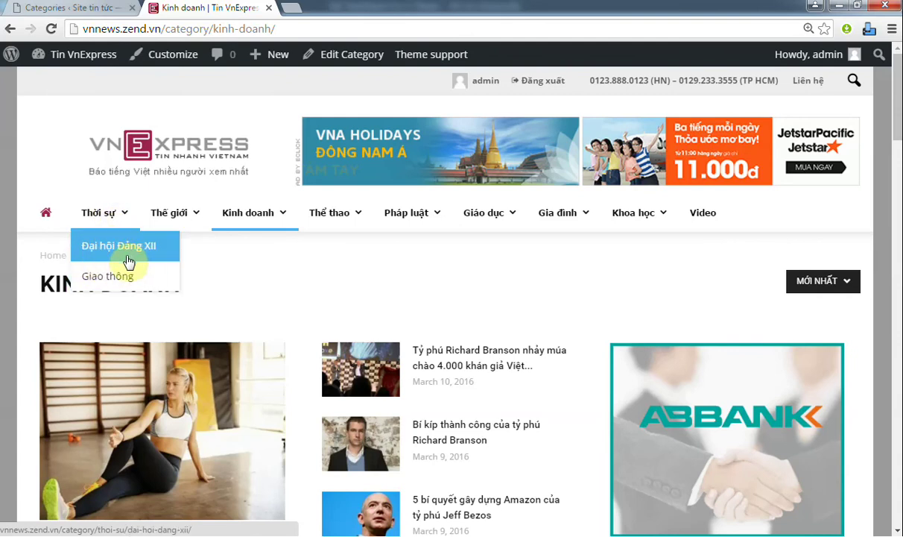
left_click(59, 14)
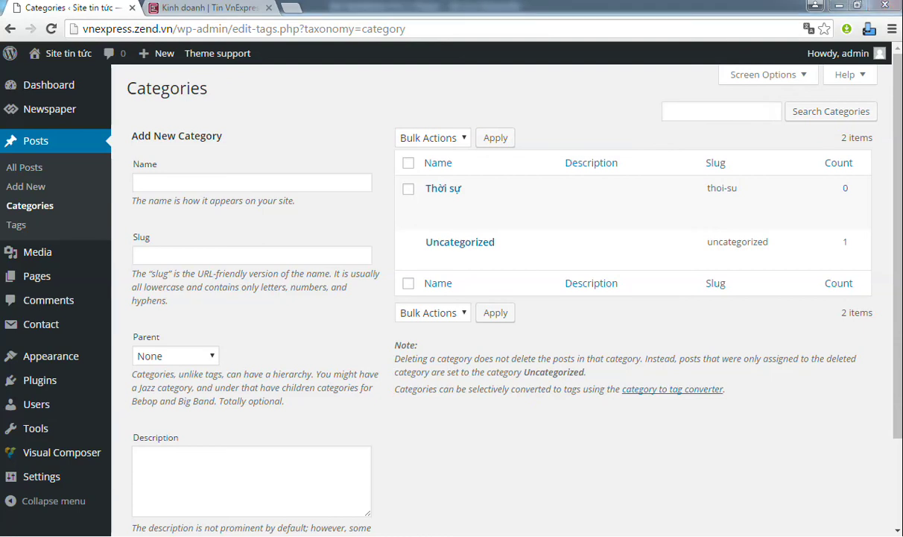
left_click(347, 180)
type("Đại hội Đảng XII")
scroll(361, 164, "down", 1)
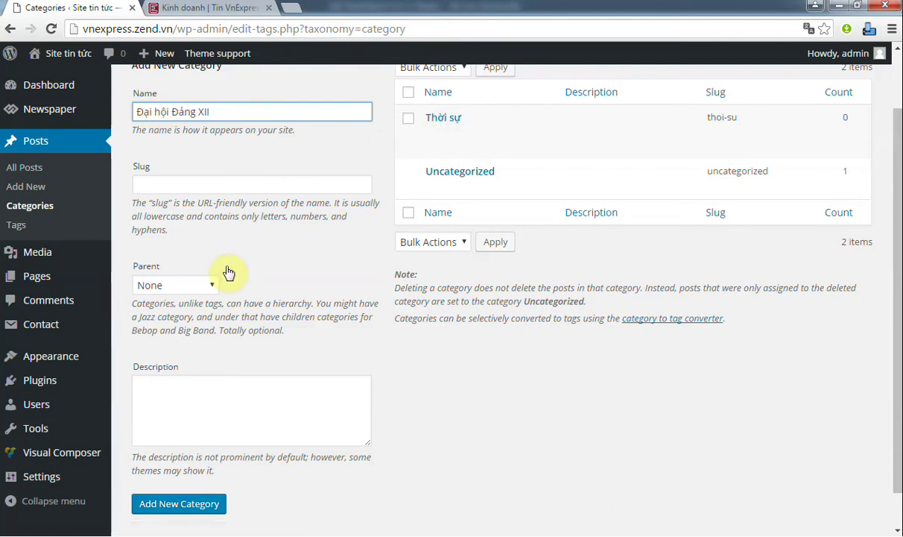
left_click(214, 287)
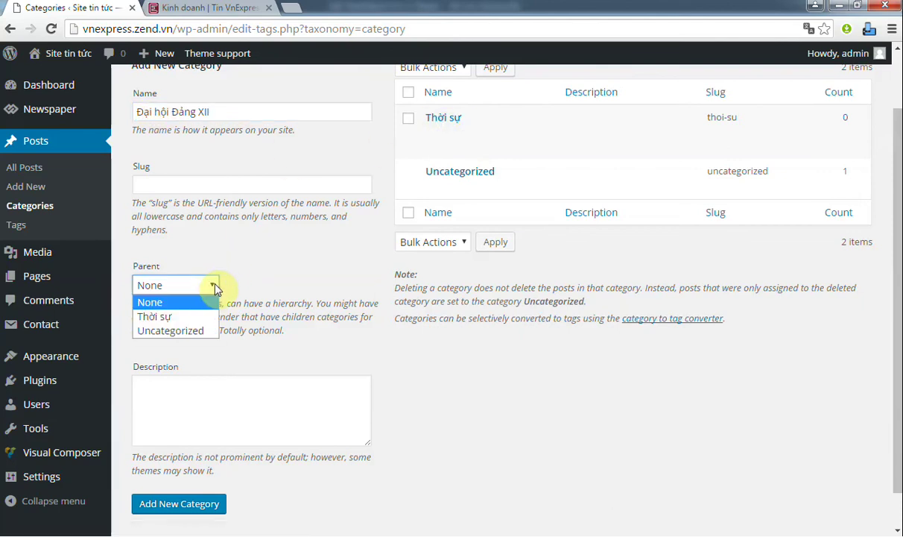
left_click(195, 321)
scroll(250, 305, "down", 1)
left_click(184, 465)
Add a category named Giao thông with Thời sự as its parent
scroll(358, 351, "up", 2)
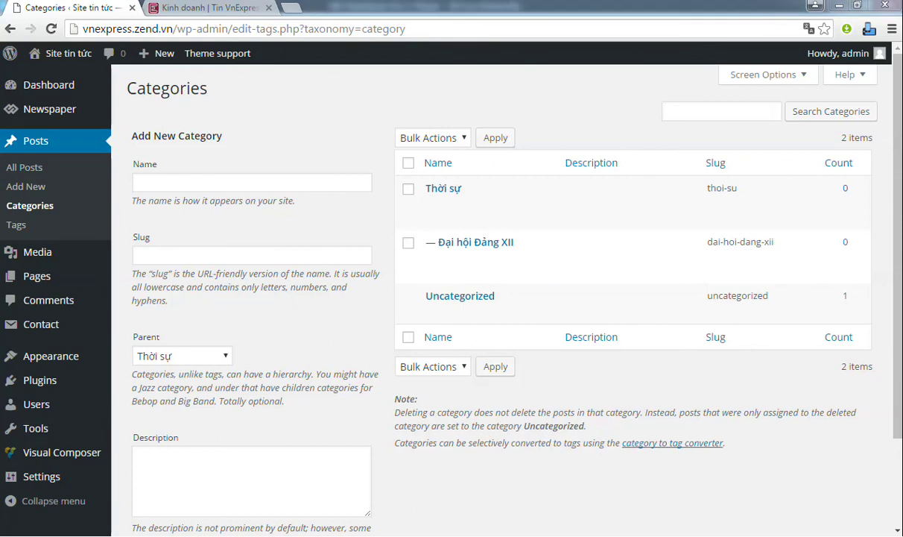
left_click(264, 178)
type("Giao thông")
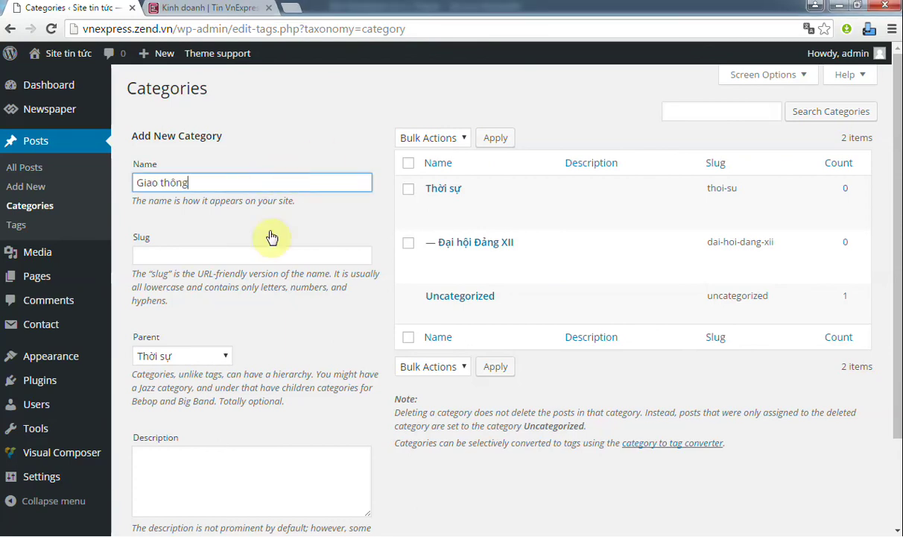
left_click(155, 350)
scroll(268, 339, "down", 3)
left_click(211, 467)
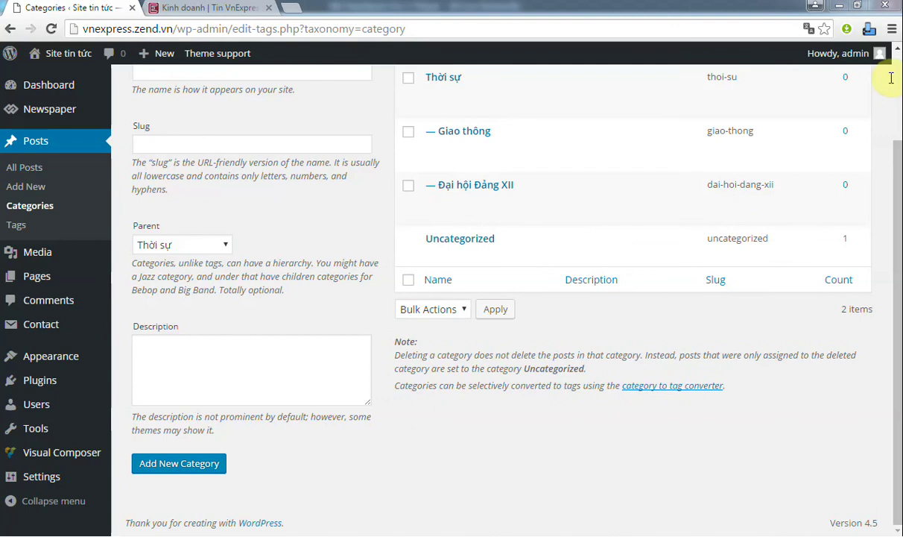
Check the Thế giới submenu on the reference site and add a category named Thế giới with parent None
left_click(224, 7)
mouse_move(173, 221)
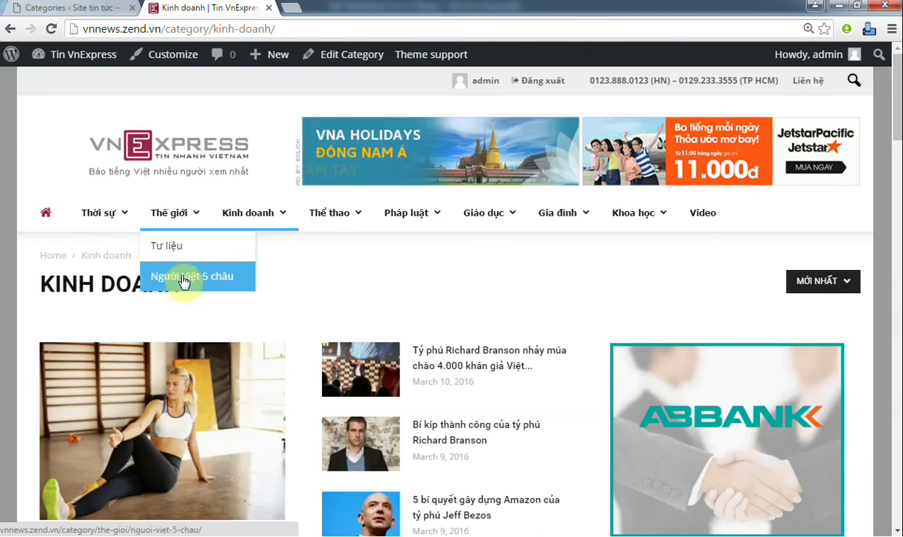
left_click(82, 8)
left_click(256, 182)
type("Thế giới")
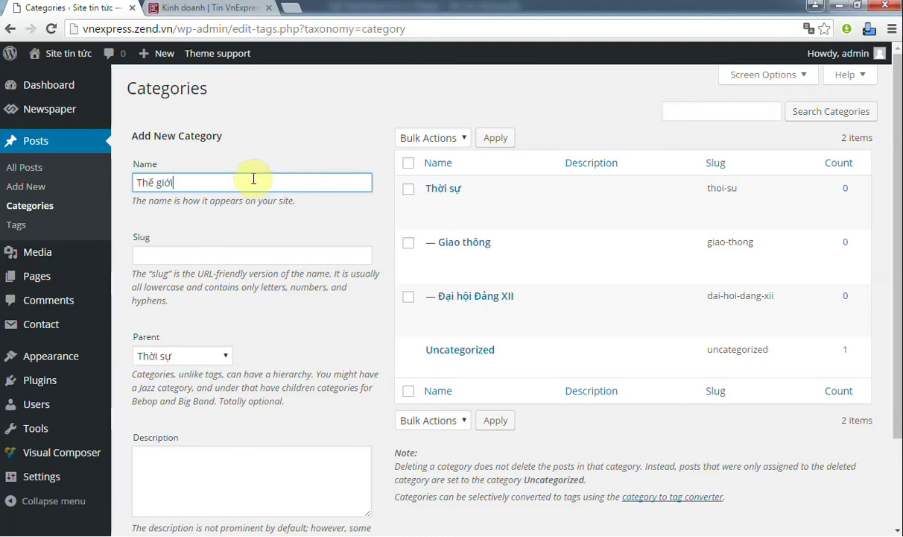
scroll(203, 278, "down", 2)
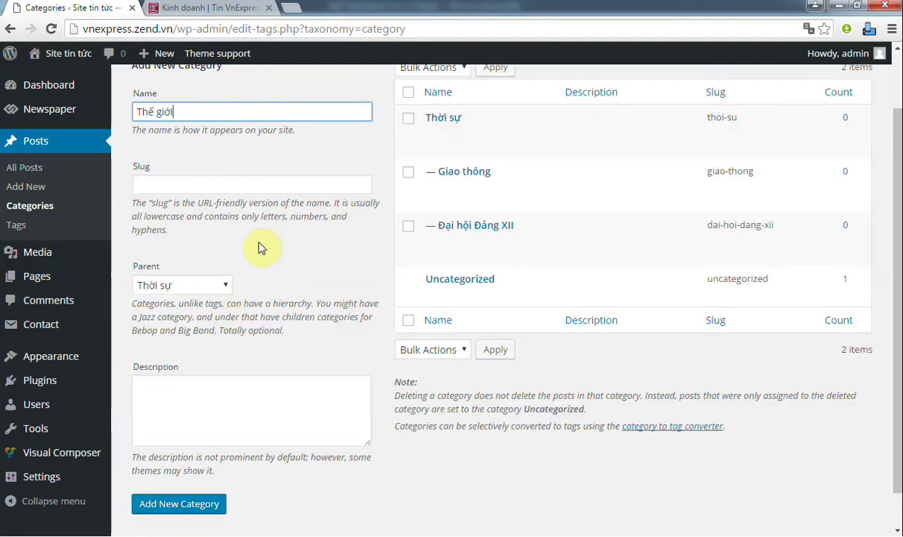
left_click(224, 287)
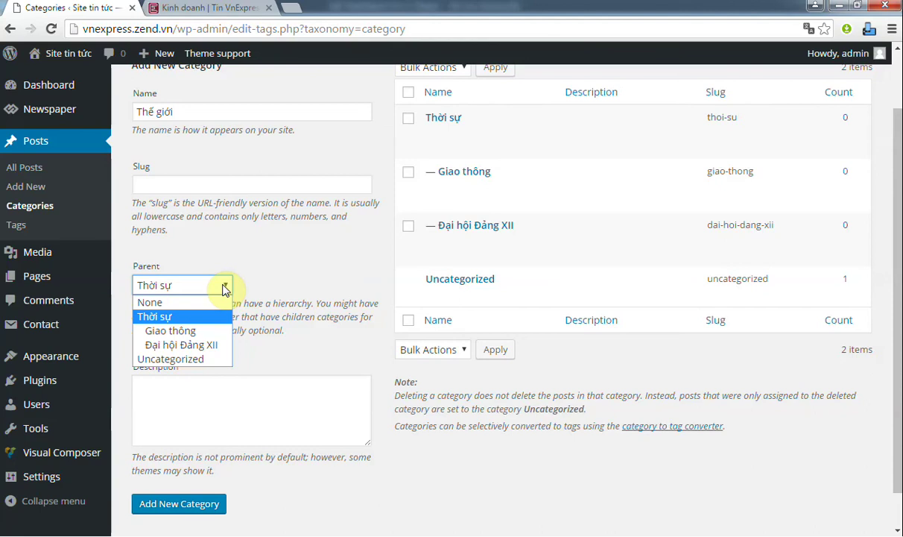
left_click(216, 301)
scroll(302, 268, "down", 1)
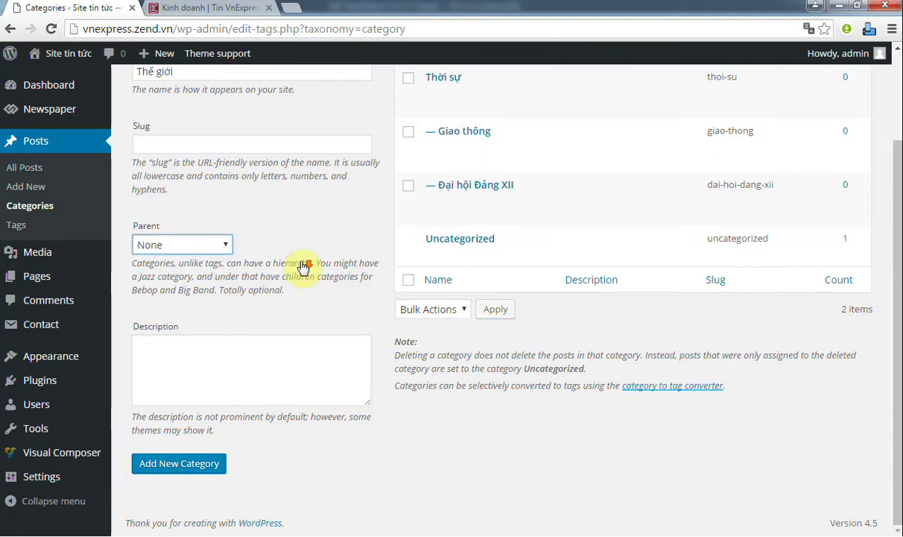
left_click(179, 463)
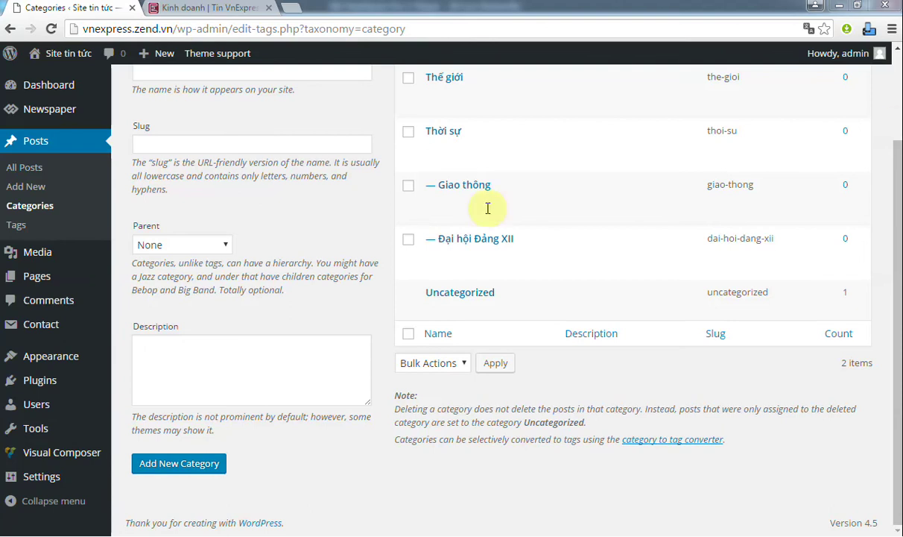
Add a category named Tư liệu with Thế giới as its parent
scroll(351, 182, "up", 3)
left_click(346, 176)
type("Tư liệu")
scroll(354, 175, "down", 2)
left_click(224, 287)
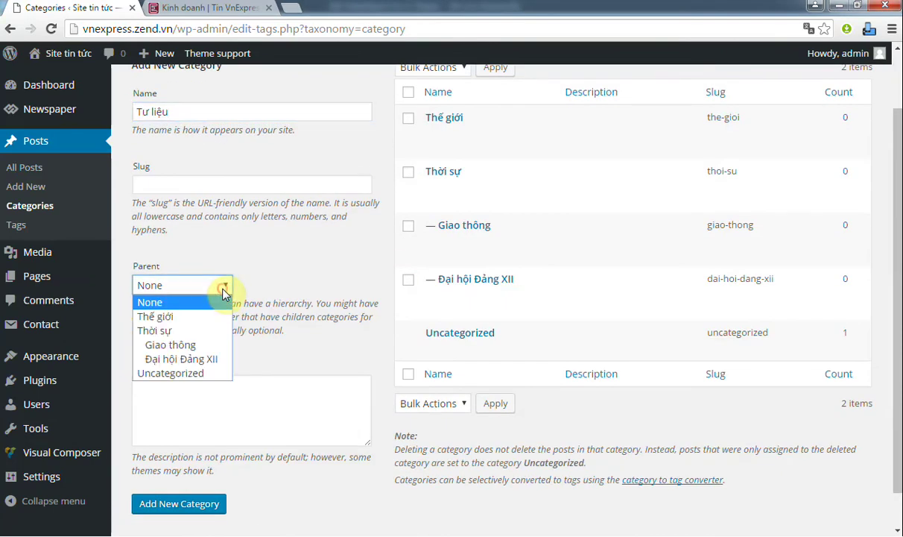
left_click(222, 315)
scroll(226, 363, "down", 1)
left_click(195, 464)
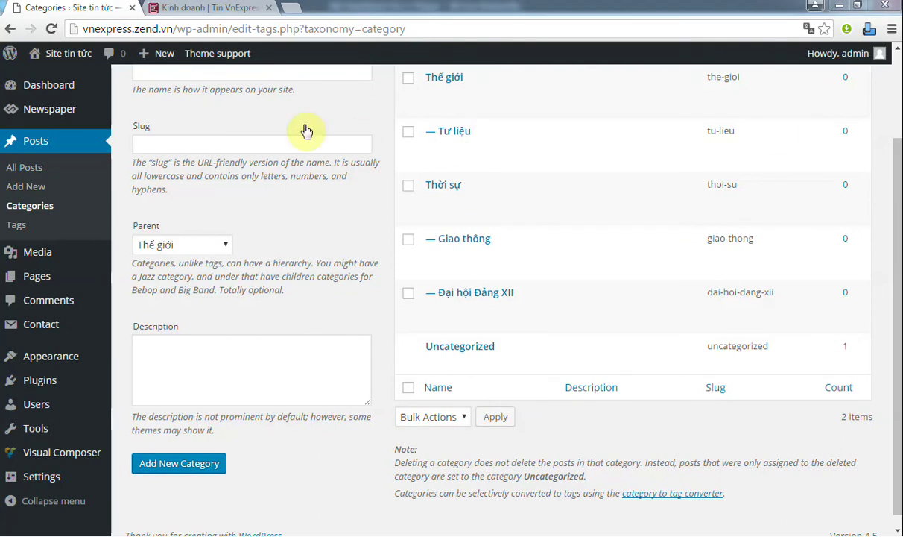
Add a category named Người Việt 5 châu with Thế giới as its parent
scroll(388, 111, "up", 2)
left_click(313, 179)
type("Người Việt 5 châu")
scroll(328, 149, "down", 2)
left_click(190, 457)
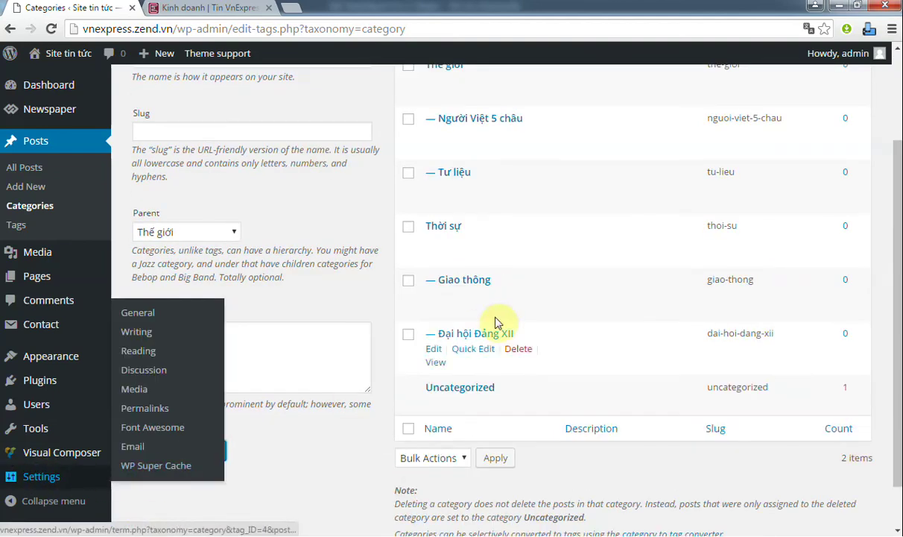
Check the reference site's main menu and add a category named Kinh doanh with parent None
scroll(432, 228, "up", 1)
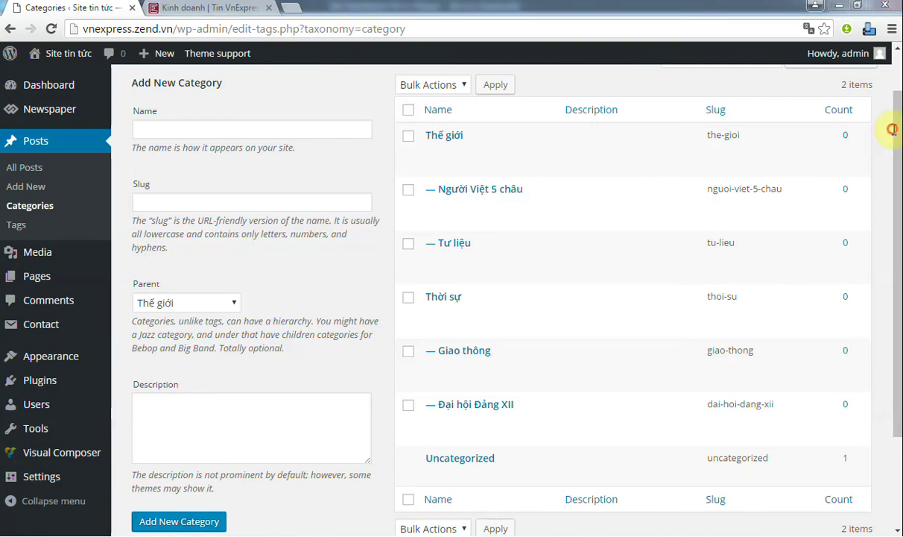
left_click(246, 9)
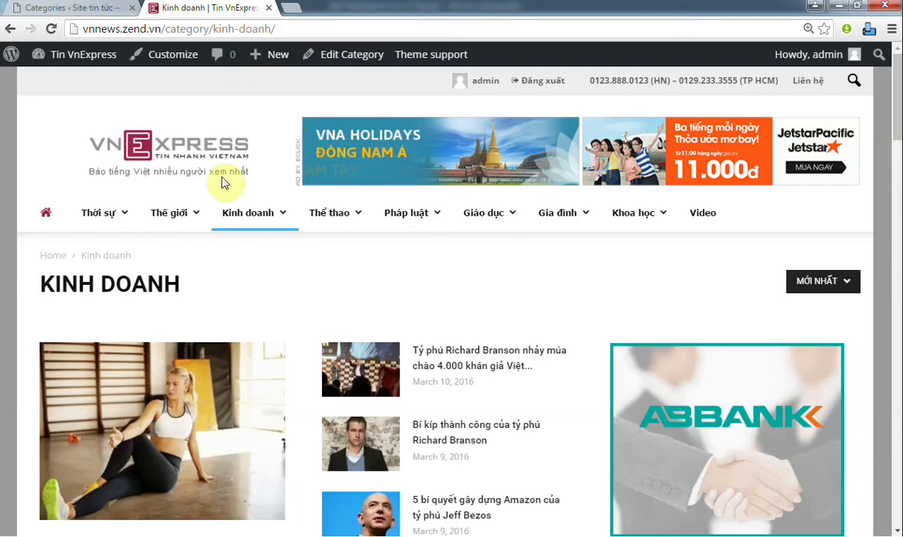
left_click(71, 9)
left_click(217, 127)
type("Kinh doanh")
scroll(227, 125, "down", 1)
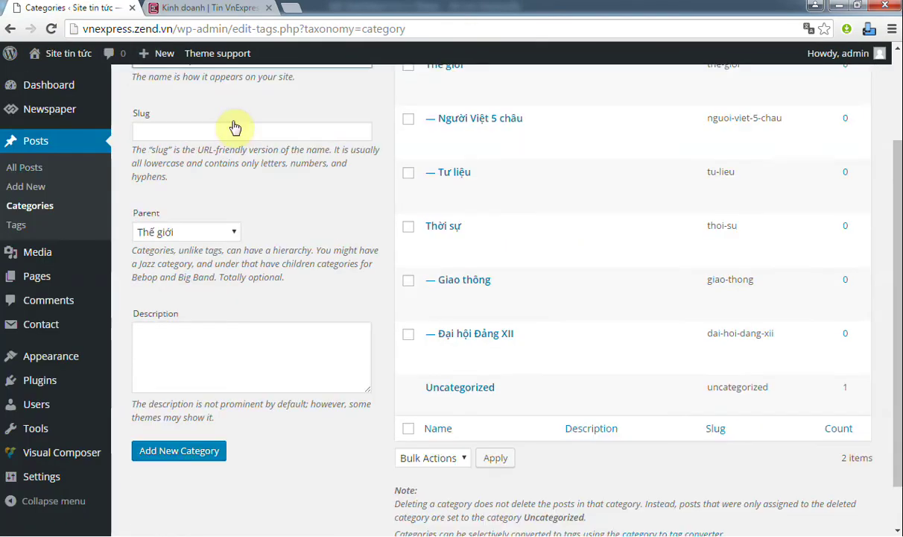
left_click(229, 233)
left_click(220, 249)
left_click(177, 448)
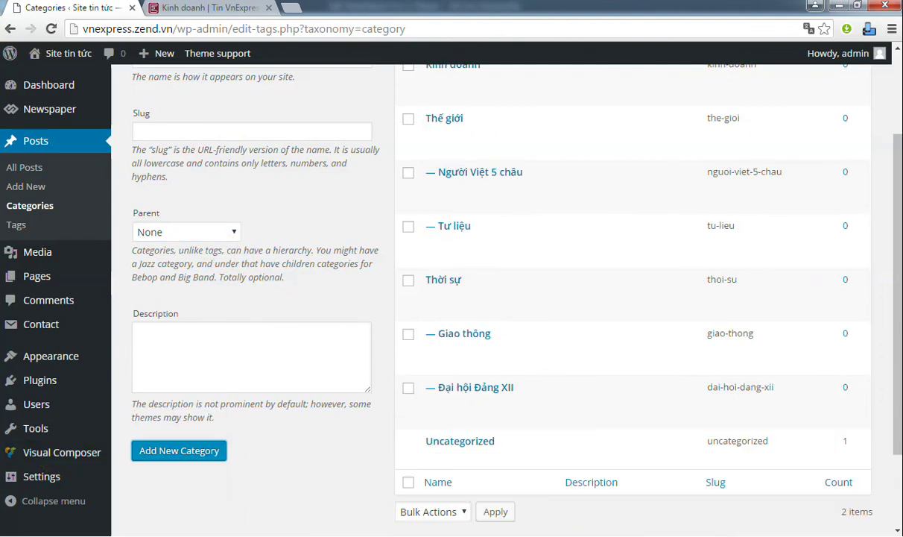
Check the Kinh doanh submenu on the reference site and add a category named Doanh nghiệp with Kinh doanh as its parent
left_click(212, 8)
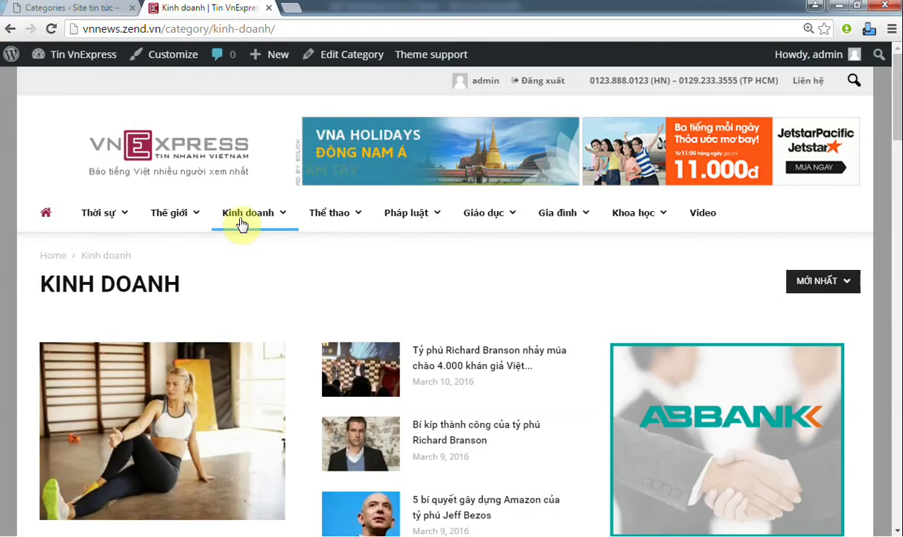
mouse_move(243, 236)
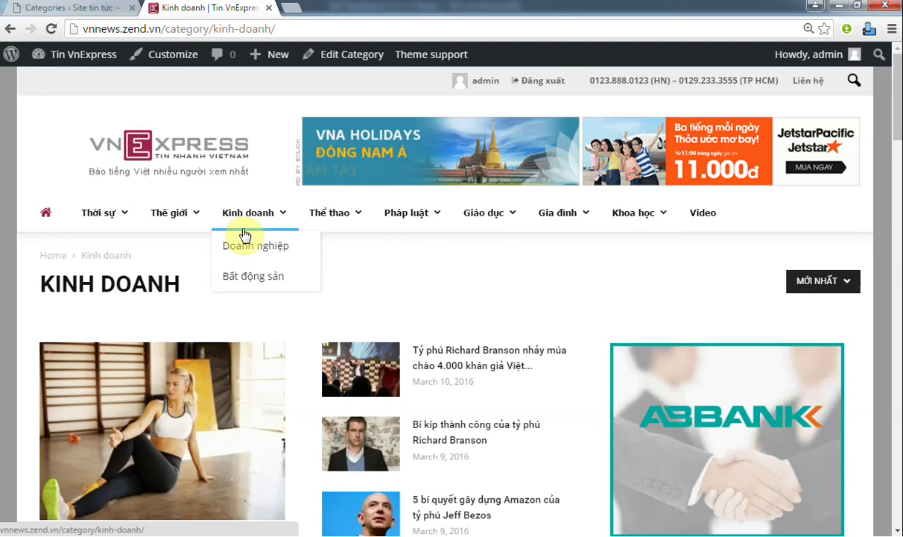
left_click(71, 9)
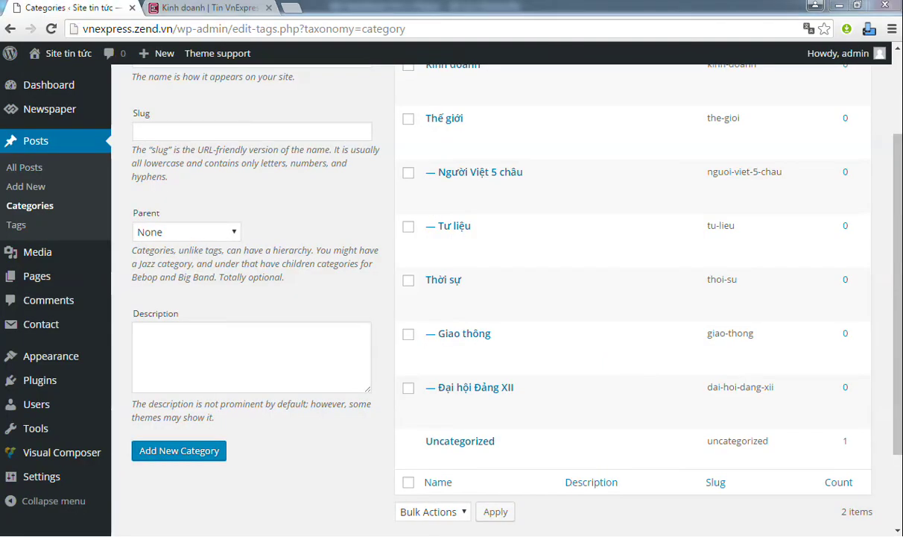
scroll(331, 175, "up", 2)
left_click(330, 183)
type("Doanh nghiệp")
scroll(342, 185, "down", 2)
left_click(231, 216)
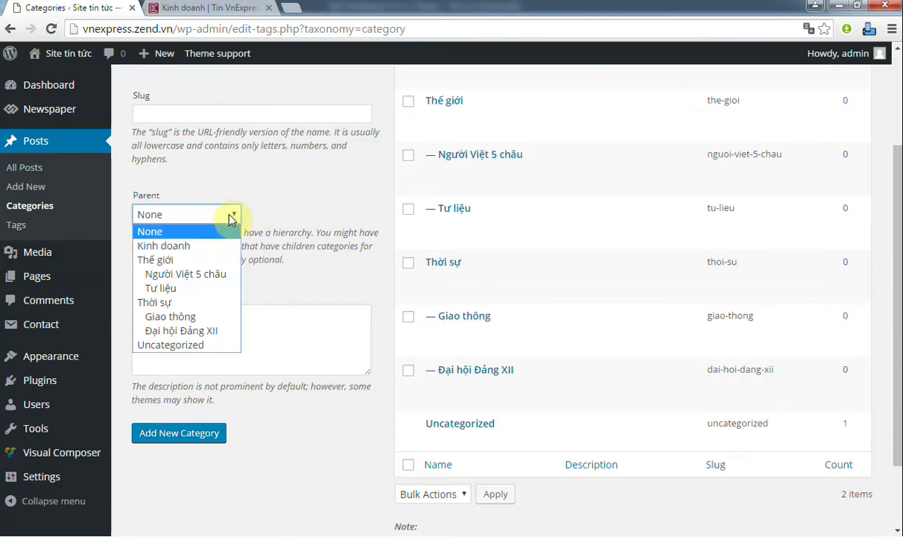
left_click(228, 245)
left_click(196, 436)
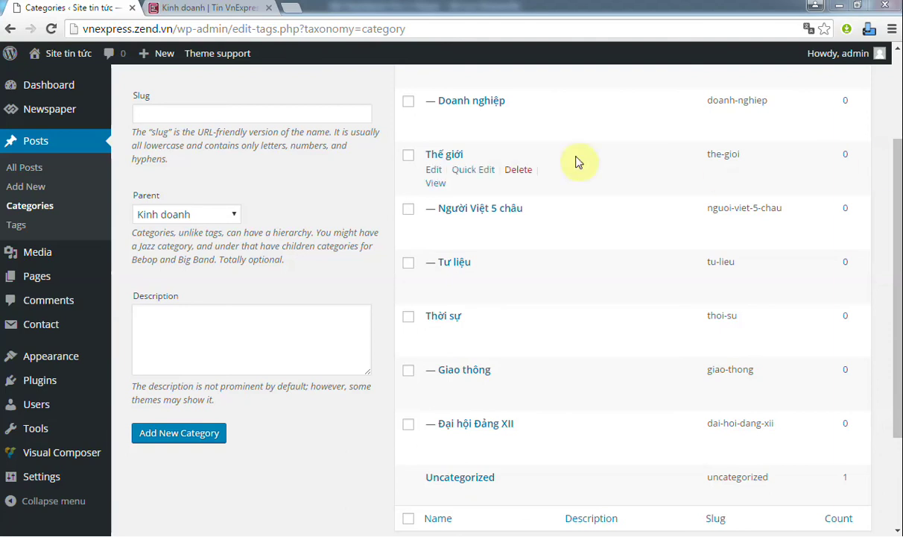
Add a category named Bất động sản with Kinh doanh as its parent
scroll(380, 164, "up", 2)
left_click(366, 180)
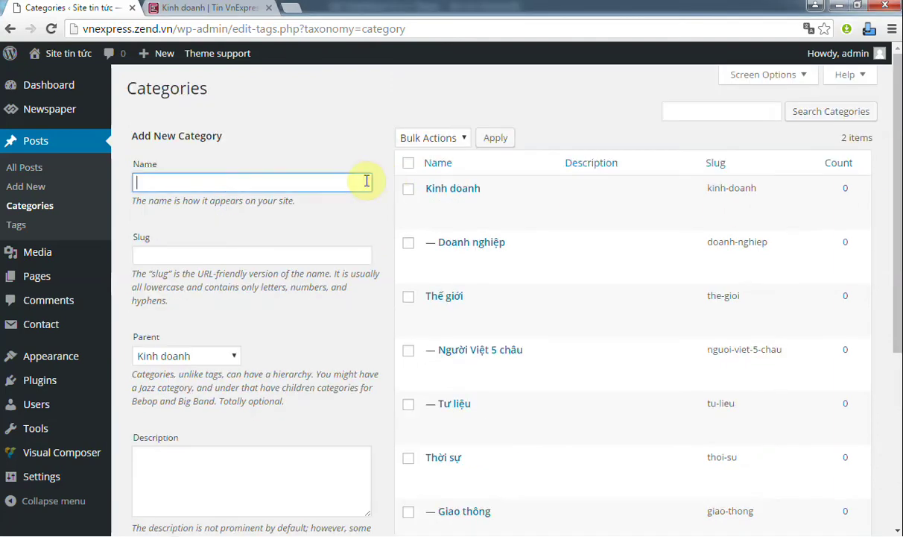
scroll(369, 180, "down", 1)
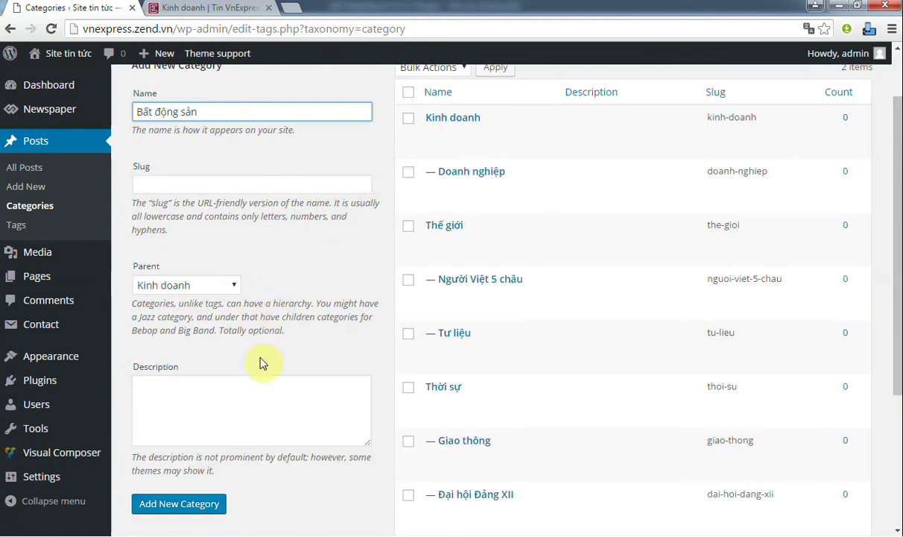
left_click(159, 513)
scroll(374, 279, "up", 1)
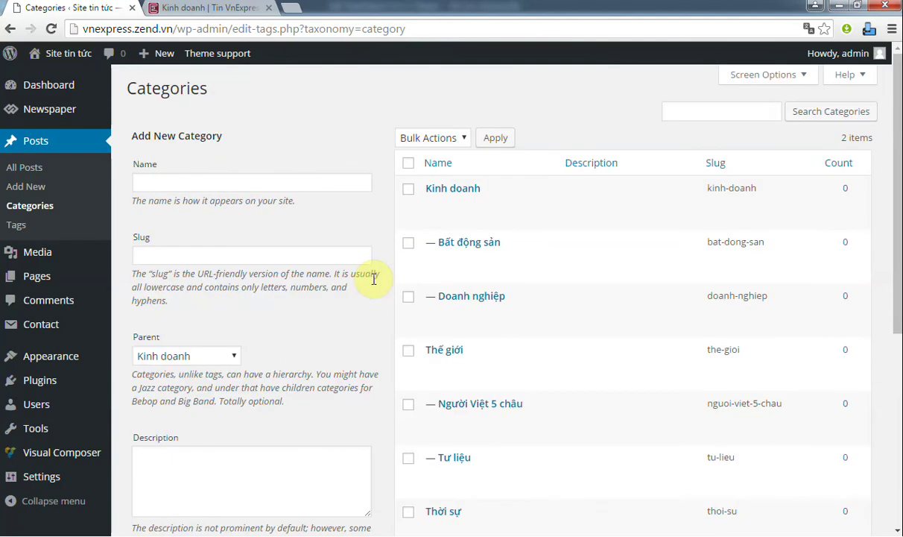
Review the Thời sự and Kinh doanh submenus on the reference site
left_click(201, 17)
mouse_move(101, 218)
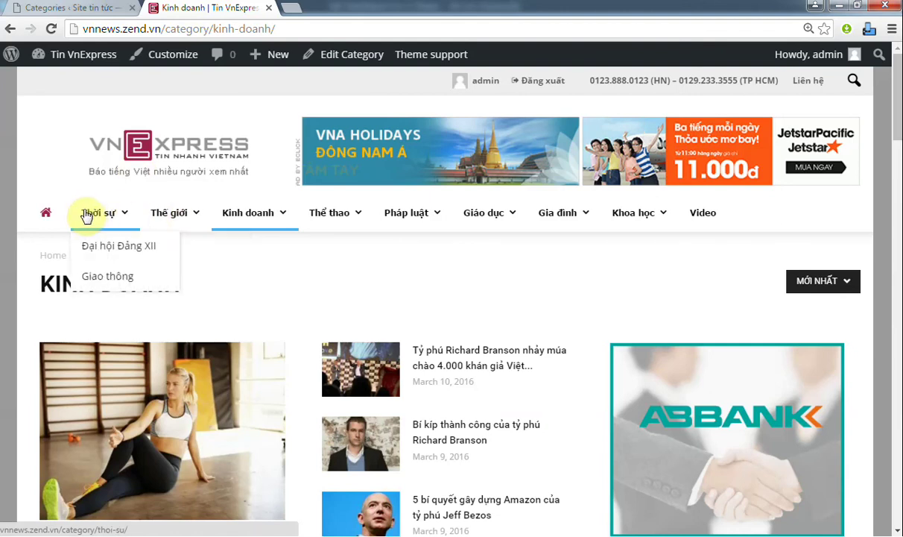
mouse_move(265, 224)
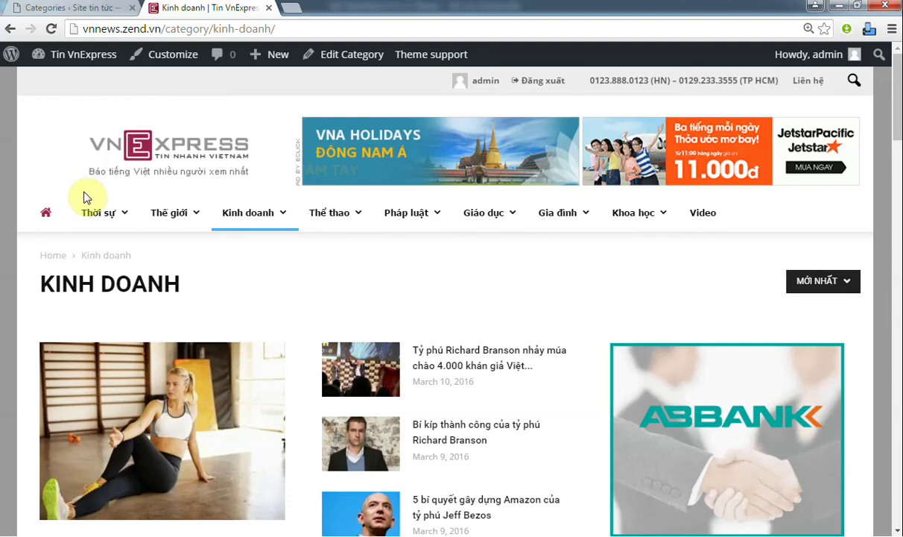
mouse_move(219, 235)
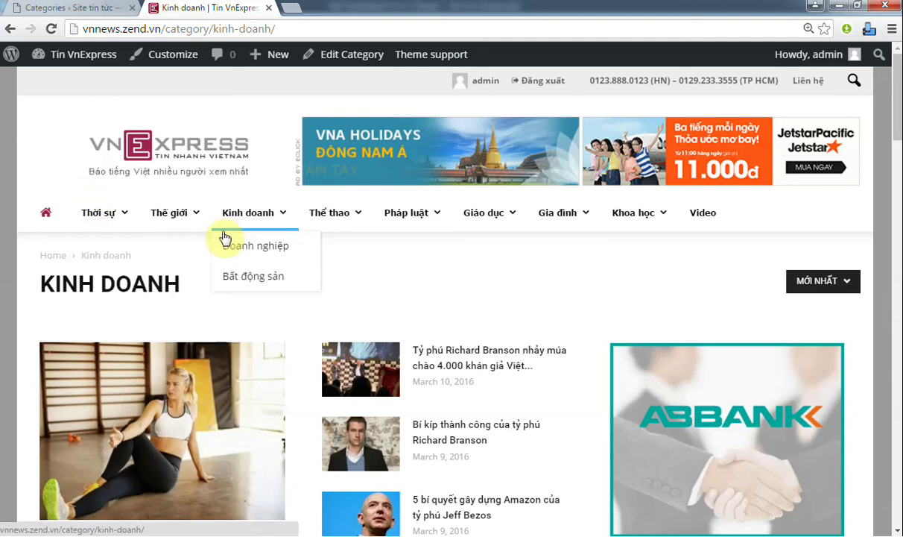